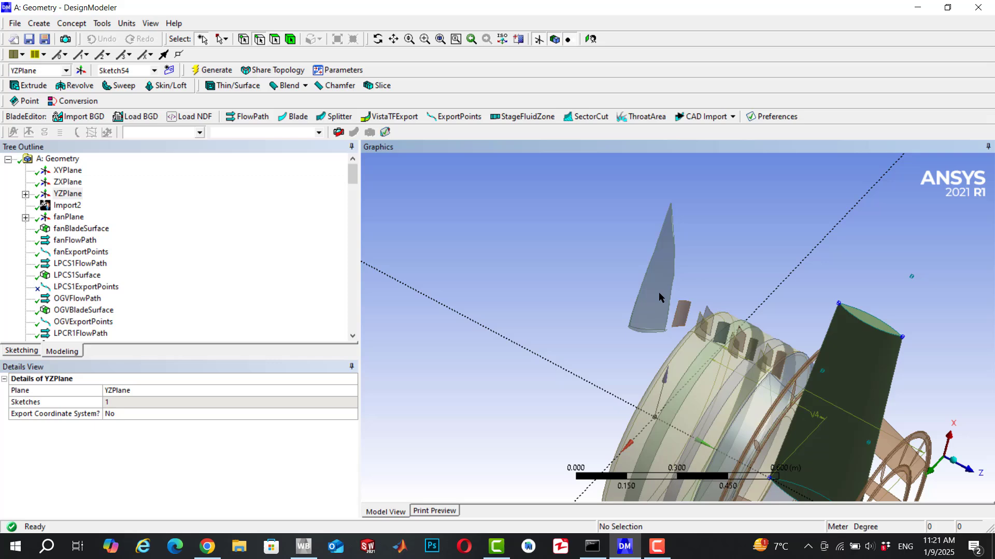
# Start a new plane and set its base plane to YZPlane instead of ZXPlane
pyautogui.moveTo(658, 293); pyautogui.dragTo(555, 343, button='middle')
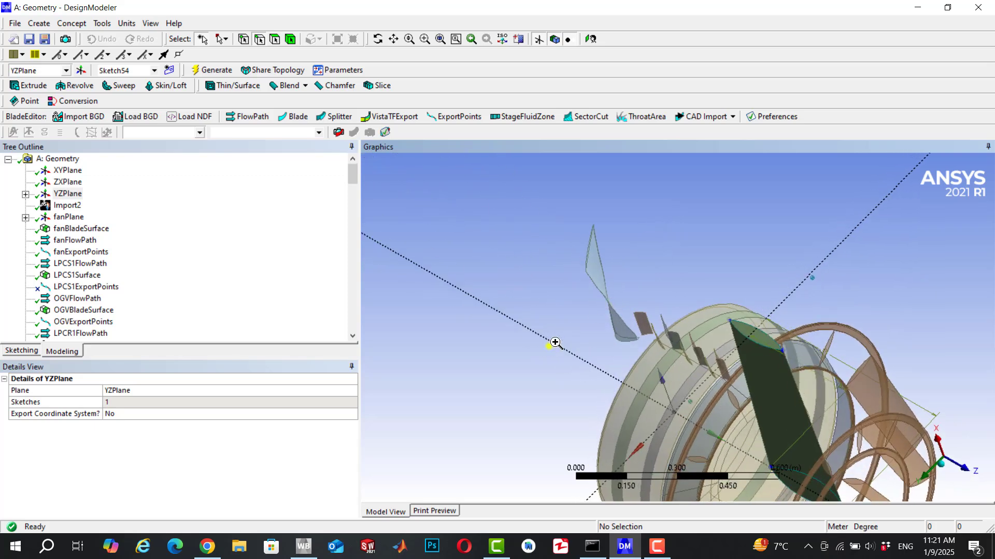
pyautogui.moveTo(555, 343); pyautogui.dragTo(678, 215)
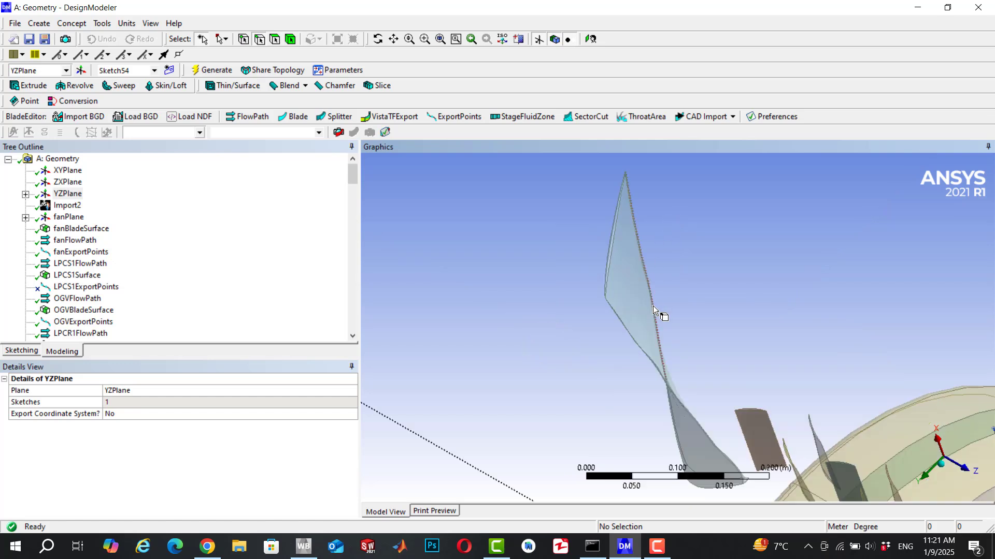
pyautogui.moveTo(653, 309); pyautogui.dragTo(613, 333, button='middle')
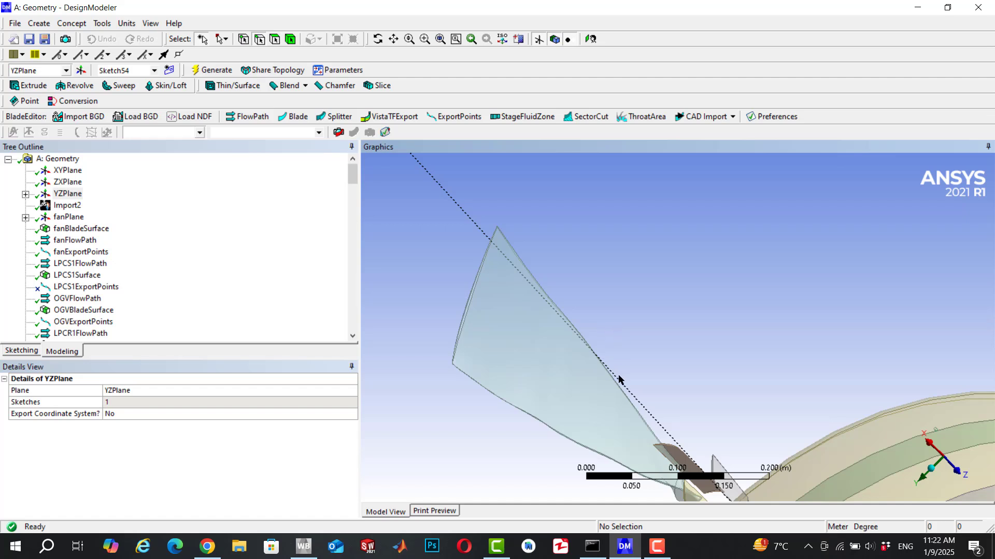
pyautogui.moveTo(631, 380); pyautogui.dragTo(650, 356, button='middle')
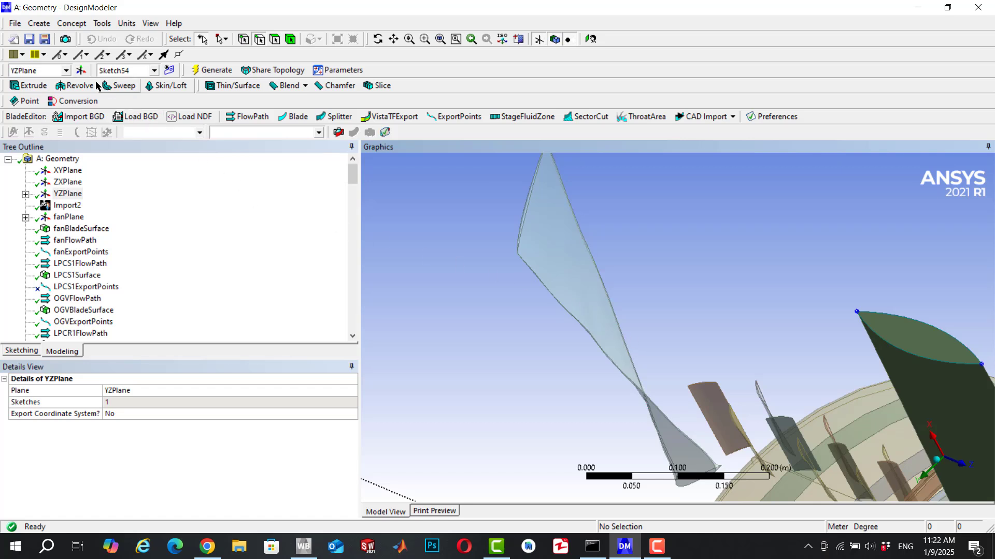
pyautogui.click(80, 71)
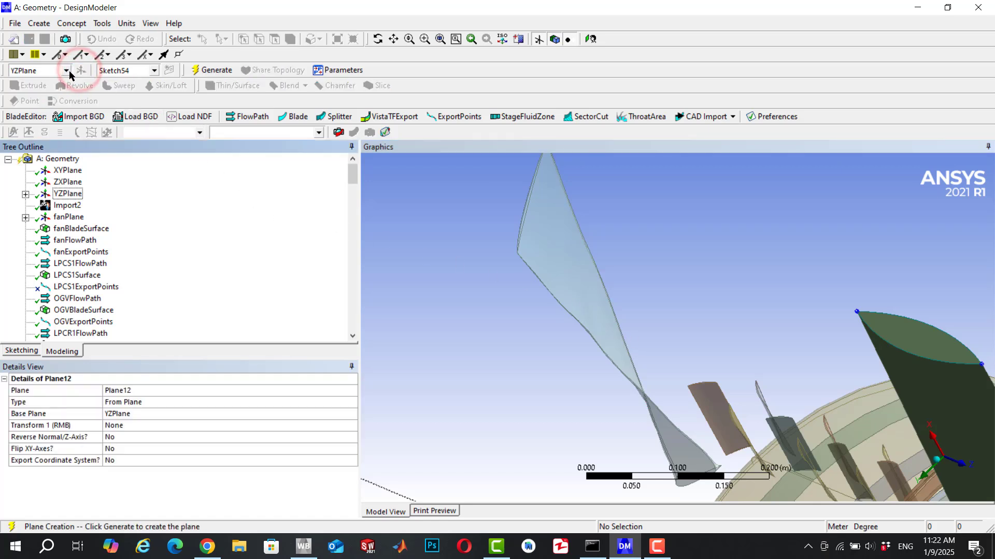
pyautogui.click(125, 414)
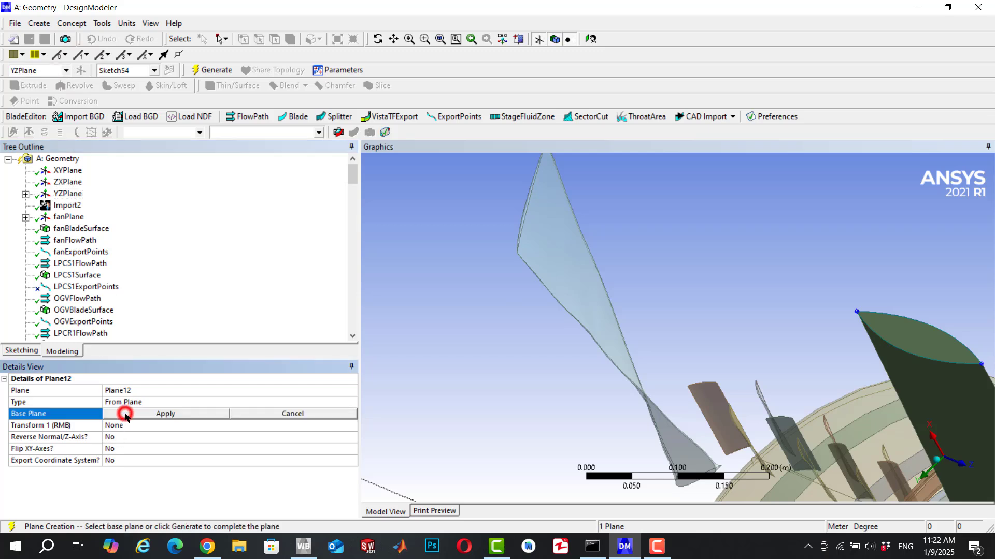
pyautogui.click(67, 186)
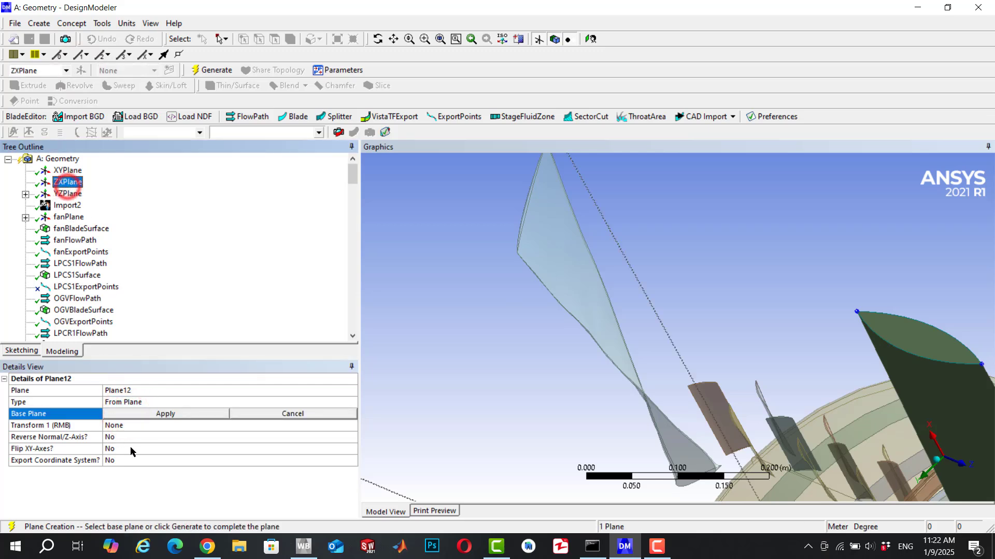
pyautogui.click(138, 413)
pyautogui.click(124, 412)
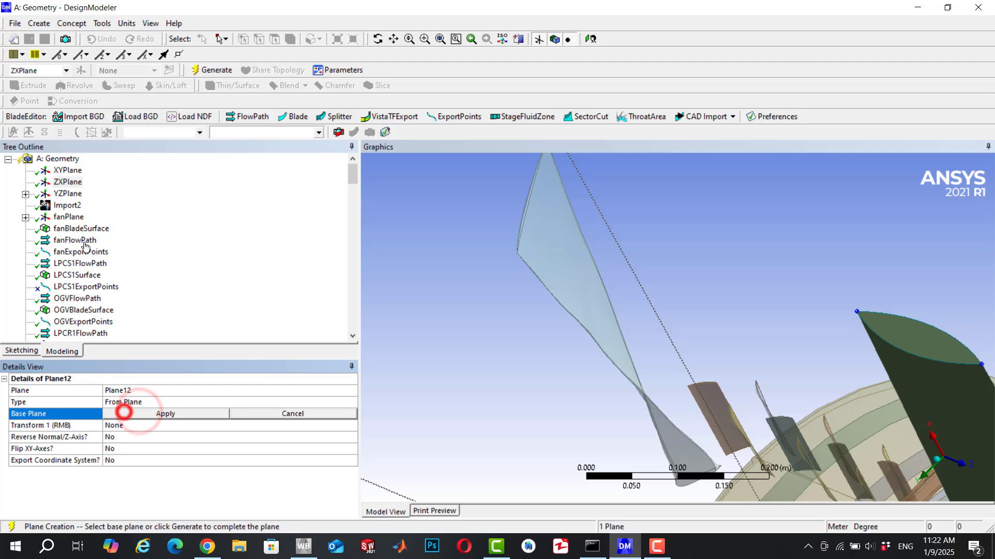
pyautogui.click(67, 193)
pyautogui.click(163, 413)
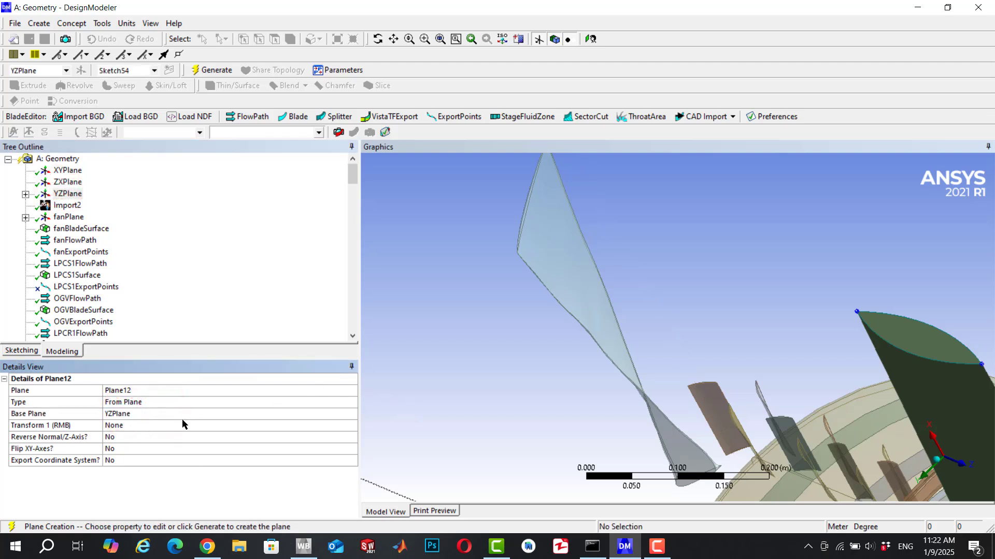
# Give the plane an Offset Z transform of 0.35 m and generate Plane12
pyautogui.click(124, 412)
pyautogui.click(136, 426)
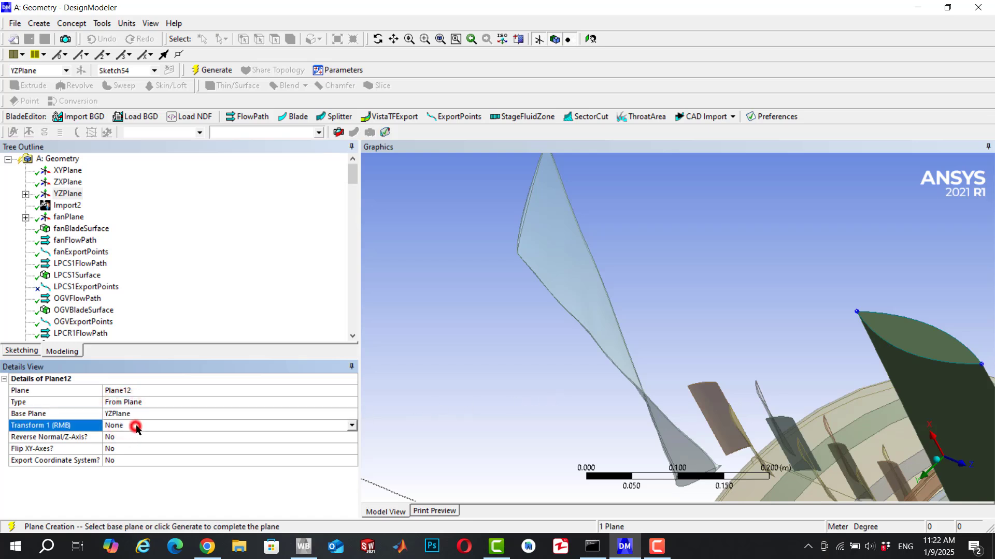
pyautogui.click(349, 425)
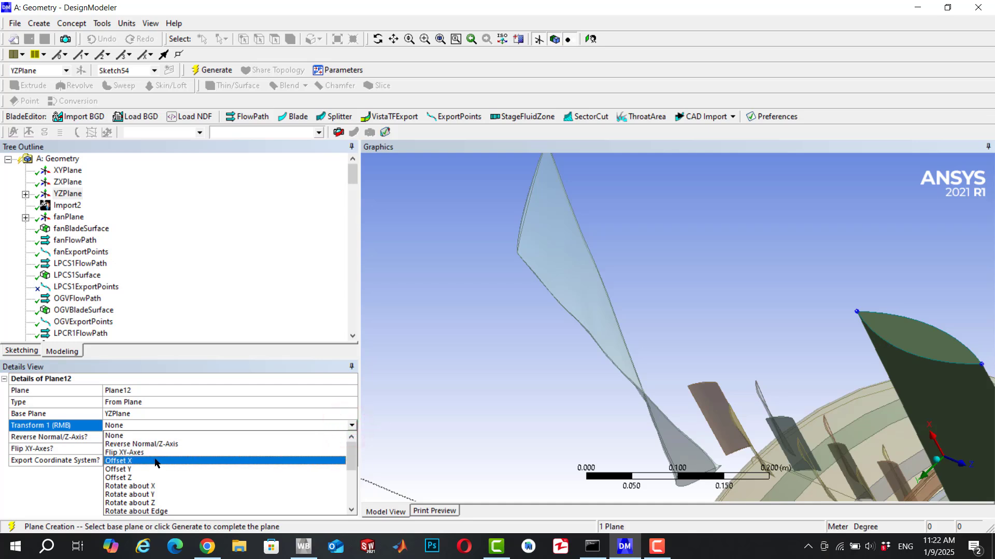
pyautogui.click(131, 477)
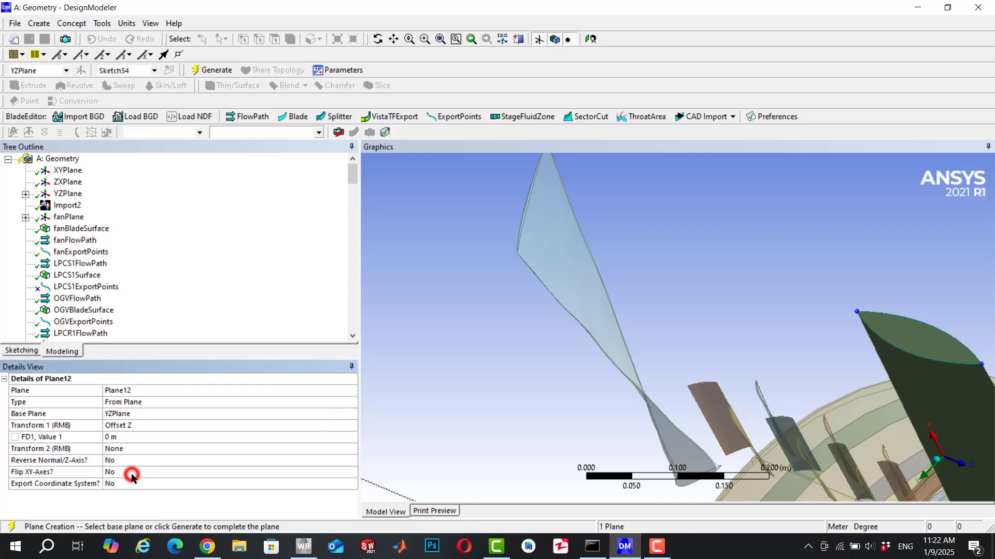
pyautogui.click(125, 438)
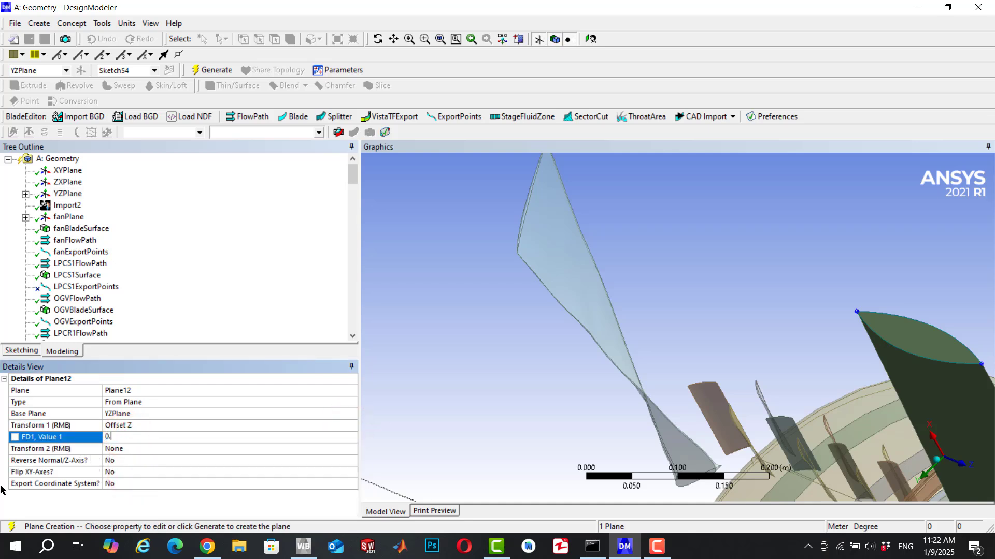
pyautogui.press('Return')
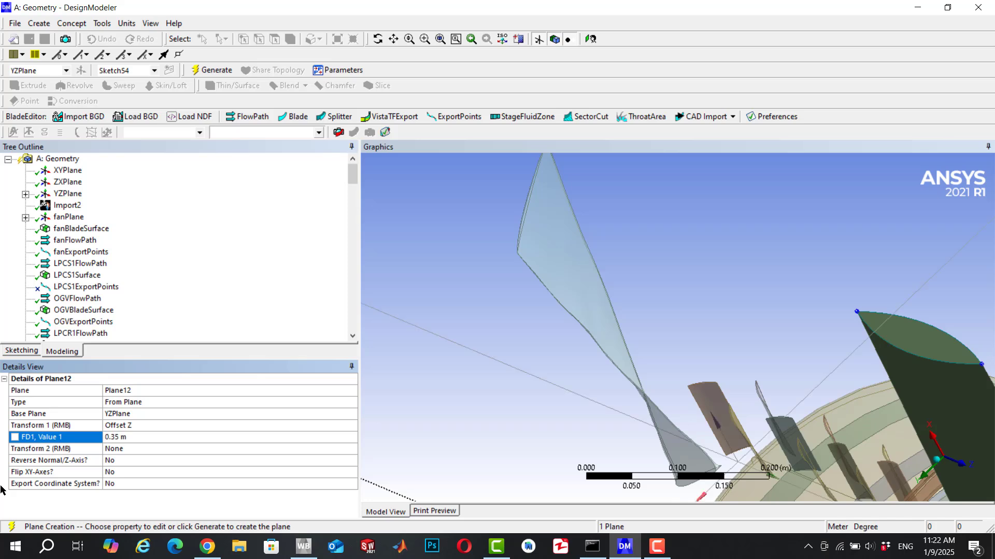
pyautogui.moveTo(715, 407); pyautogui.dragTo(764, 357, button='middle')
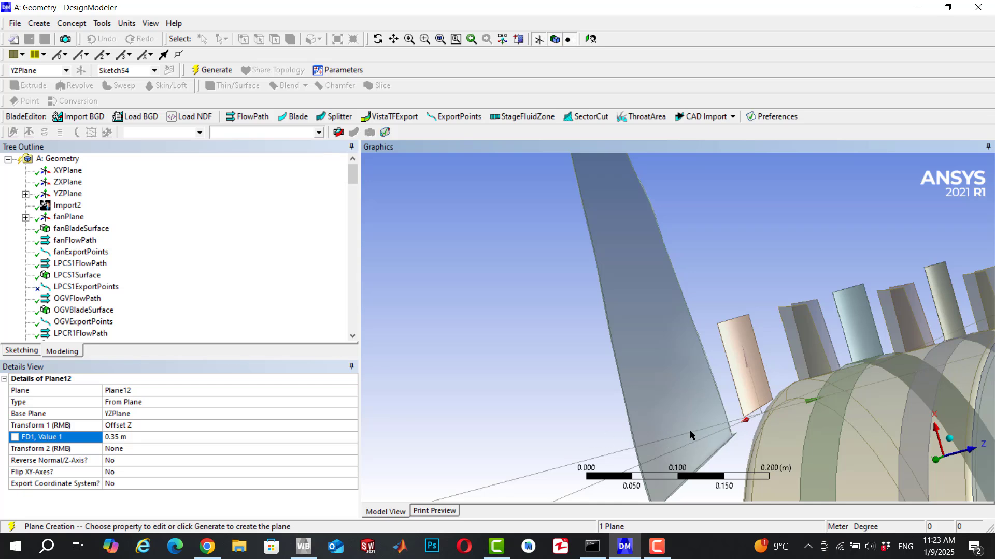
pyautogui.click(207, 70)
pyautogui.moveTo(586, 325)
pyautogui.mouseDown(button='middle')
pyautogui.moveTo(569, 350)
pyautogui.moveTo(590, 331)
pyautogui.moveTo(606, 333)
pyautogui.mouseUp(button='middle')
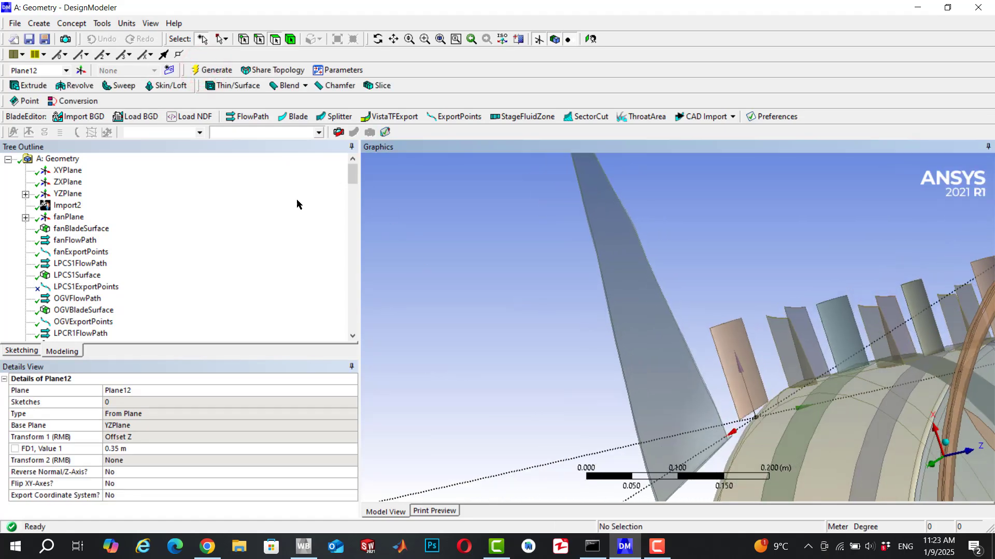
# Slice the fan blade along Plane12, with Slice Targets set to Selected Bodies, generating Slice5
pyautogui.click(377, 86)
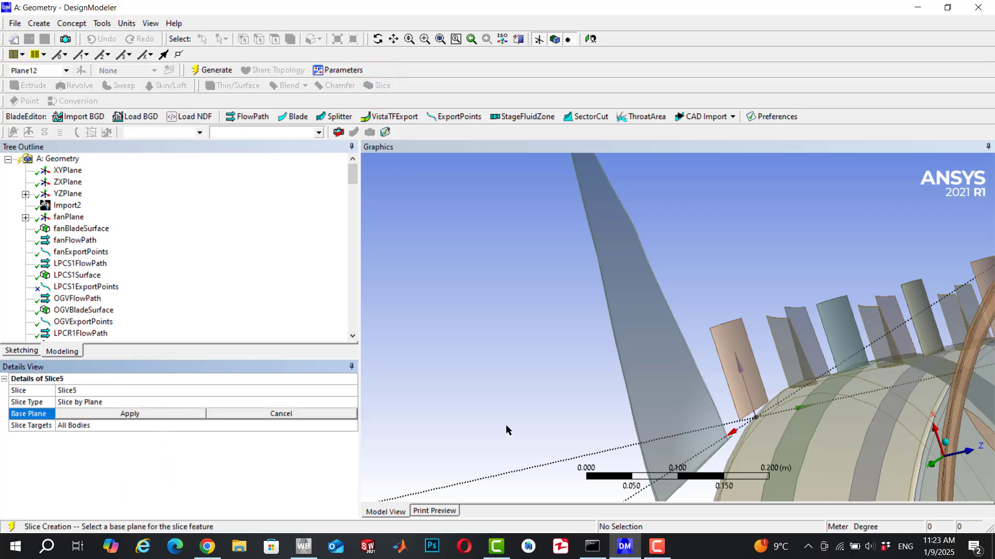
pyautogui.click(168, 418)
pyautogui.click(120, 425)
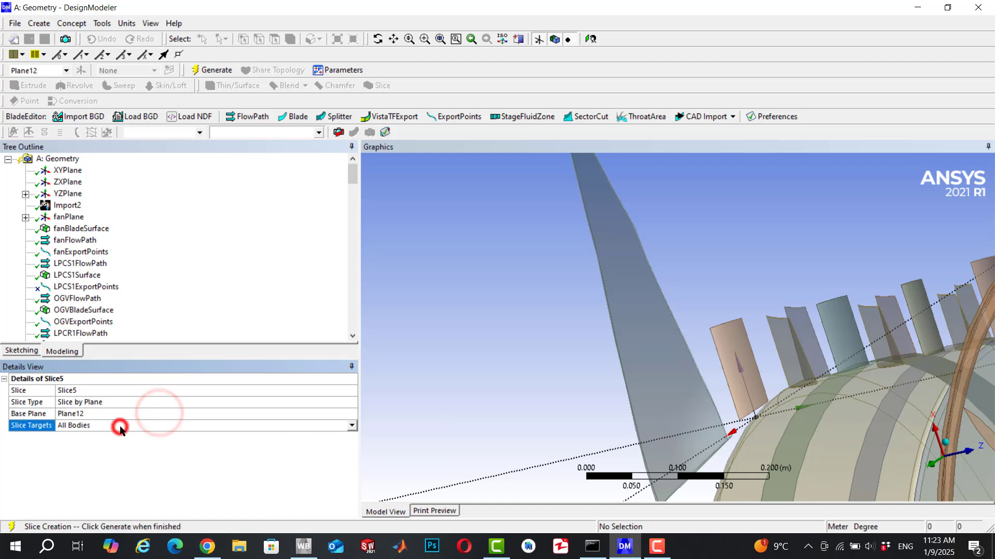
pyautogui.doubleClick(334, 428)
pyautogui.click(77, 436)
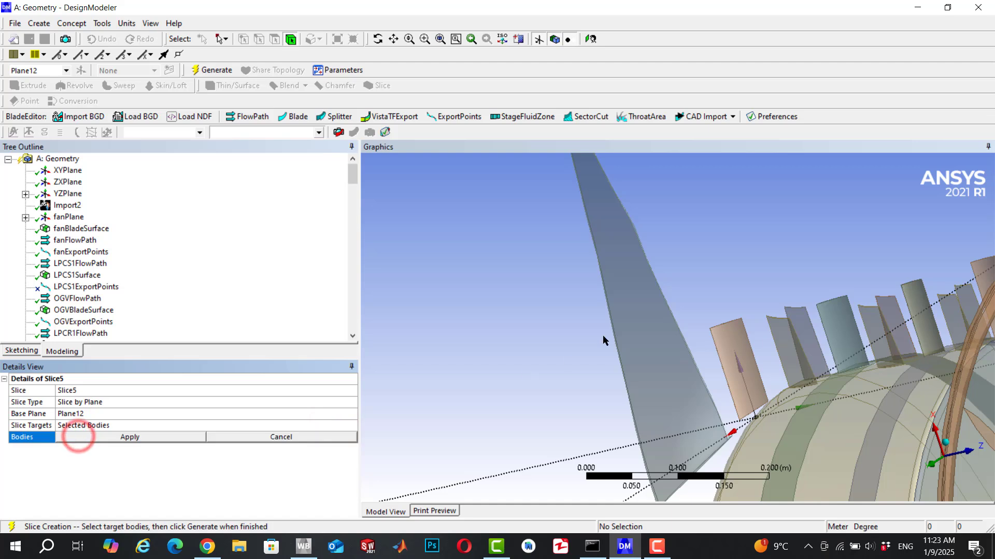
pyautogui.click(637, 313)
pyautogui.click(179, 437)
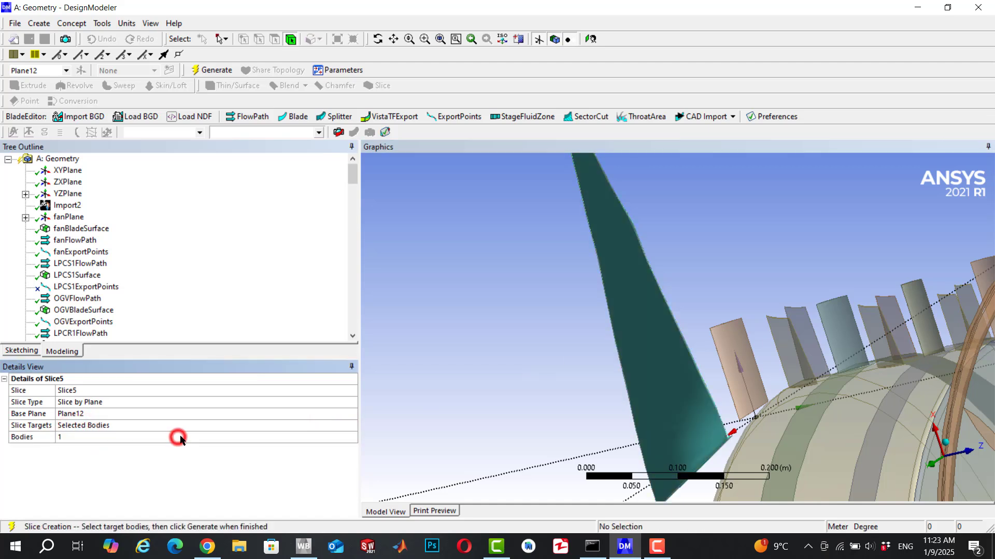
pyautogui.click(211, 70)
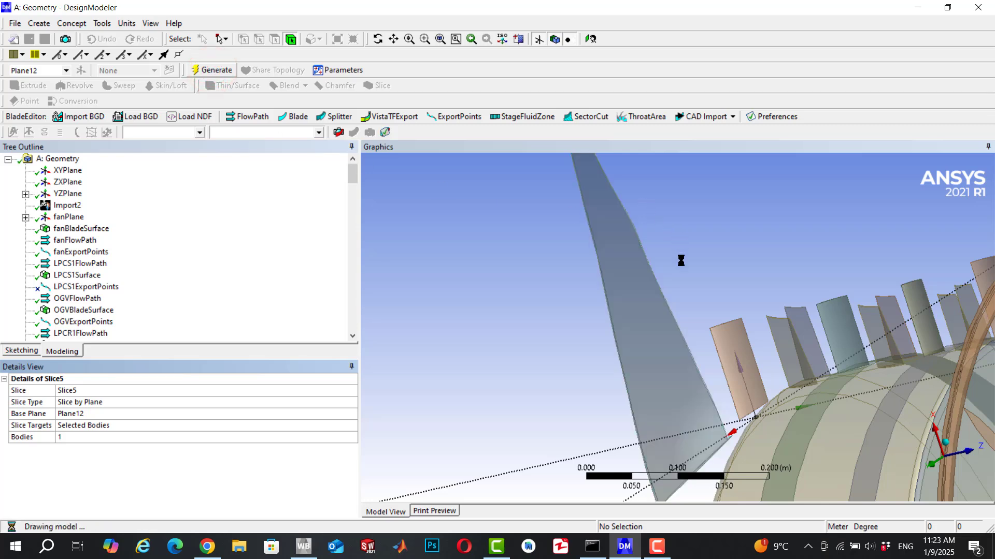
pyautogui.moveTo(681, 318); pyautogui.dragTo(651, 318, button='middle')
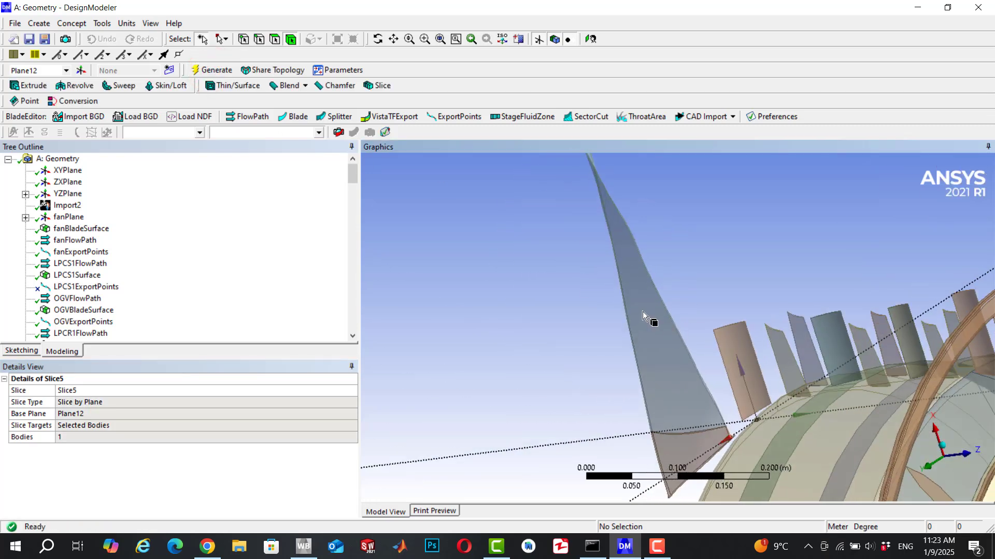
# Hide the fan blade body, then start a new plane based on Plane12
pyautogui.click(645, 311)
pyautogui.rightClick(648, 301)
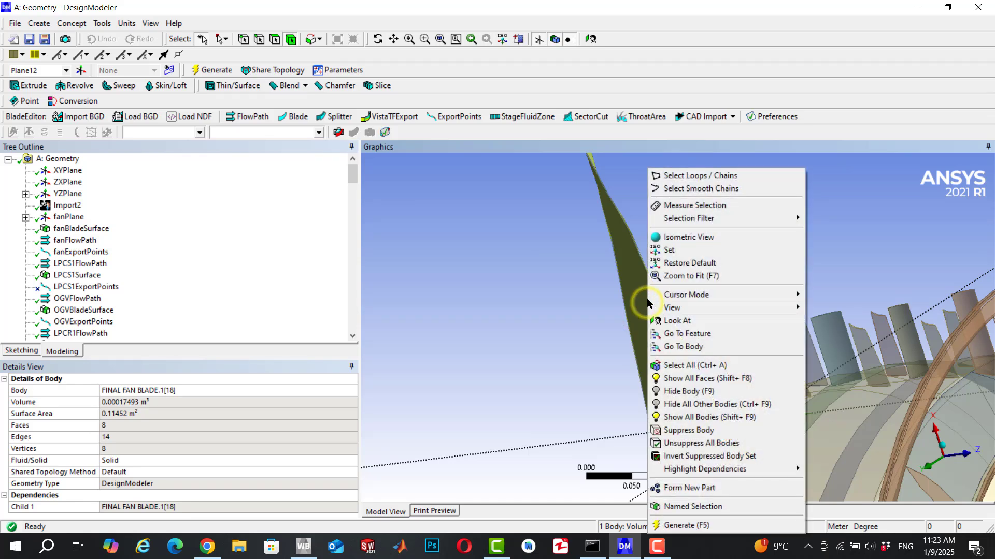
pyautogui.click(711, 393)
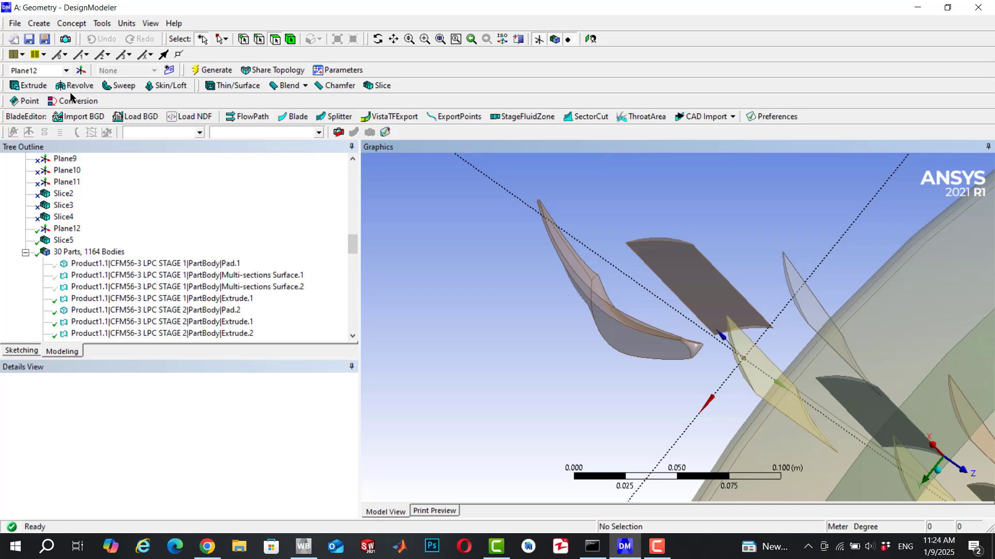
pyautogui.click(65, 228)
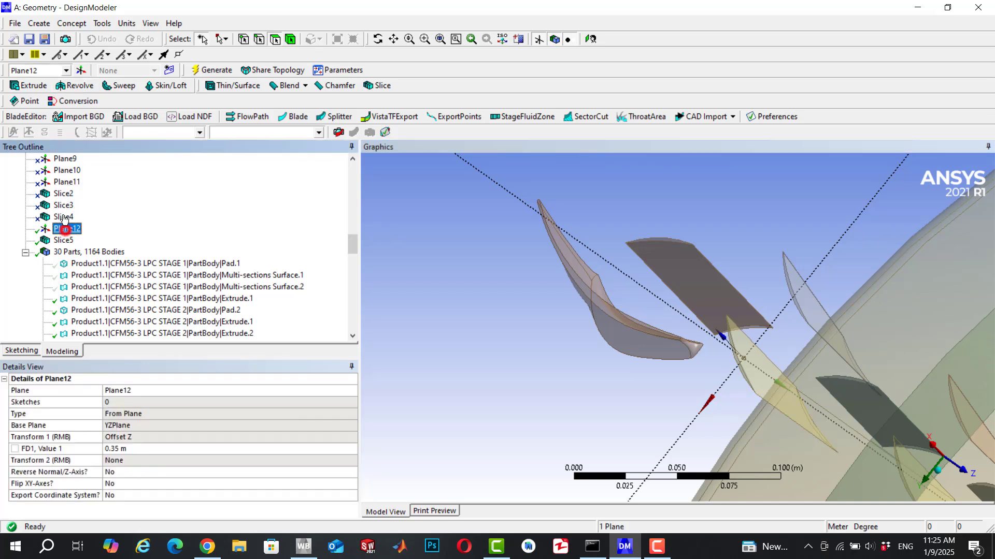
pyautogui.click(81, 70)
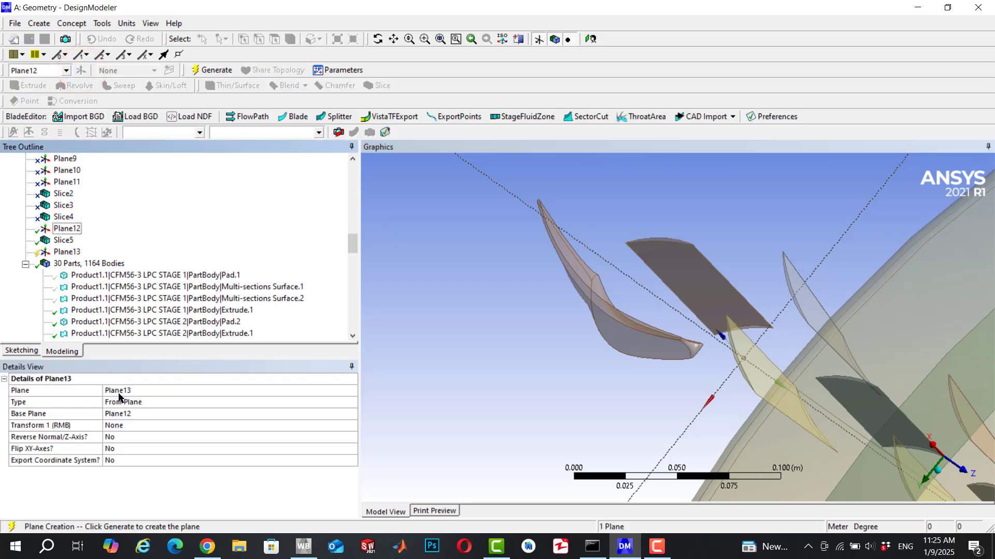
# Generate Plane13 and insert a Sketch Projection, Sketch67, beneath it
pyautogui.click(204, 73)
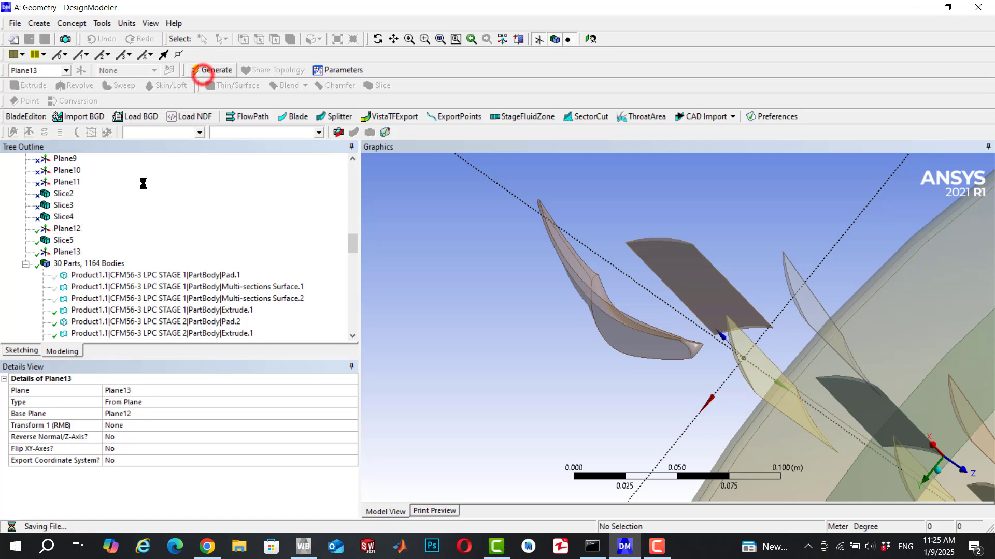
pyautogui.click(62, 253)
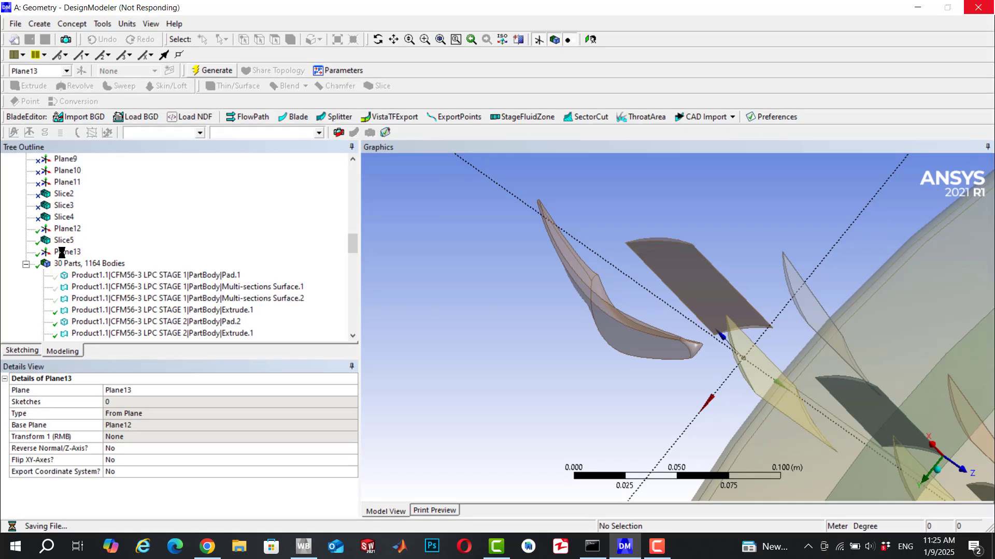
pyautogui.rightClick(62, 252)
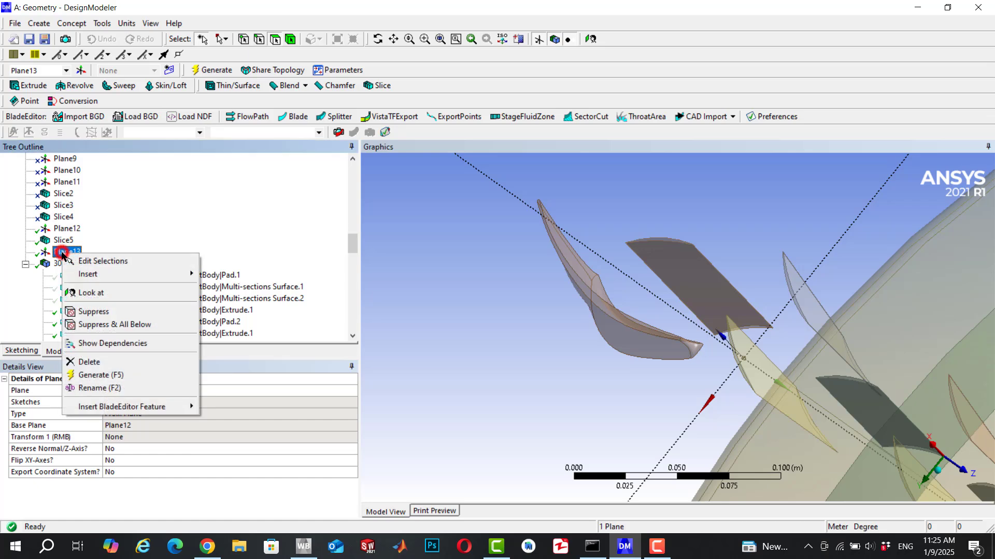
pyautogui.click(420, 271)
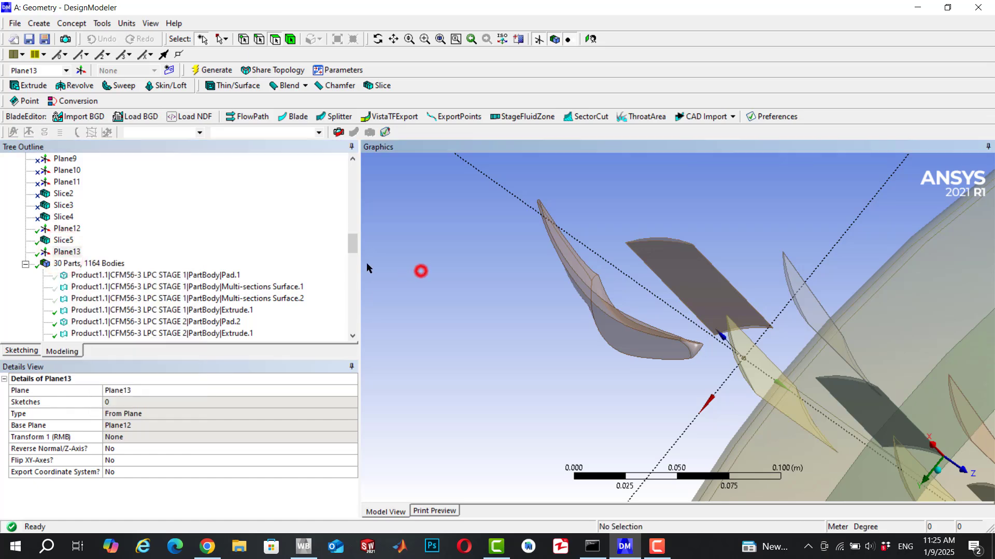
pyautogui.rightClick(63, 252)
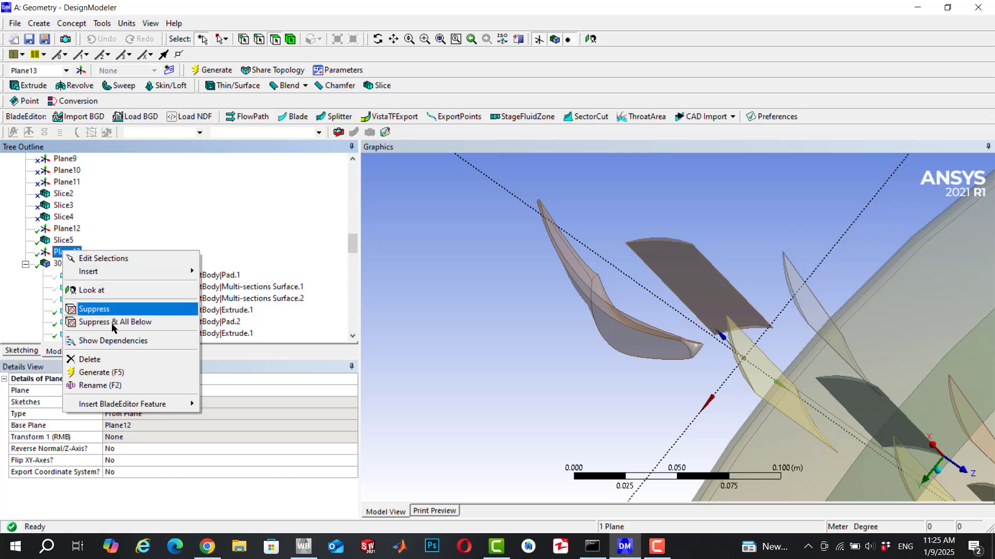
pyautogui.moveTo(192, 275)
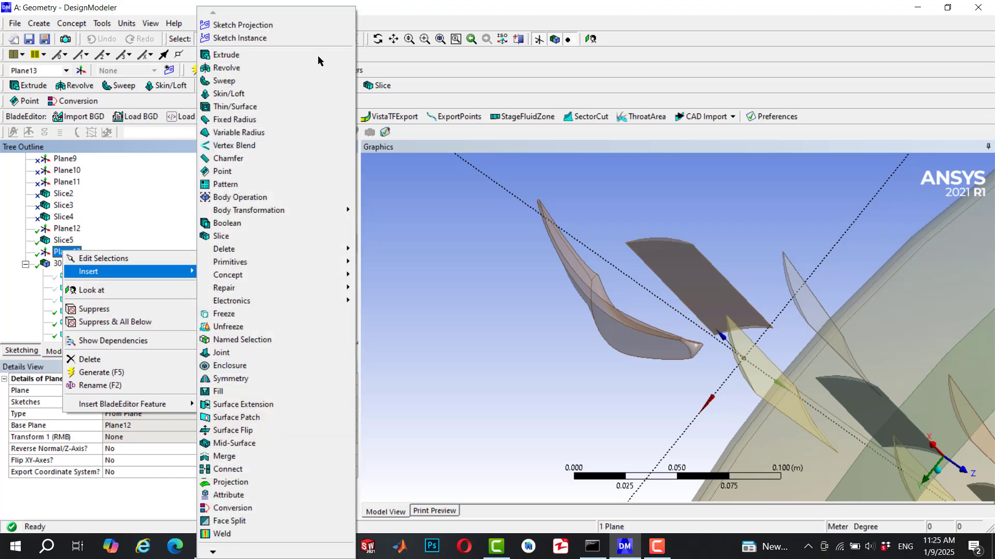
pyautogui.click(307, 26)
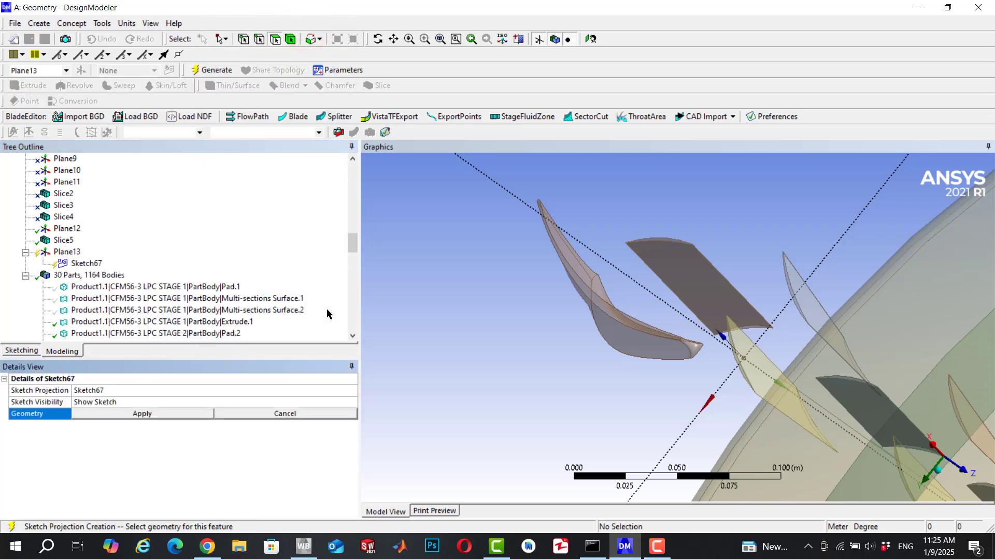
# View the blade cross-section along X and select its four edges with the edge filter
pyautogui.click(934, 446)
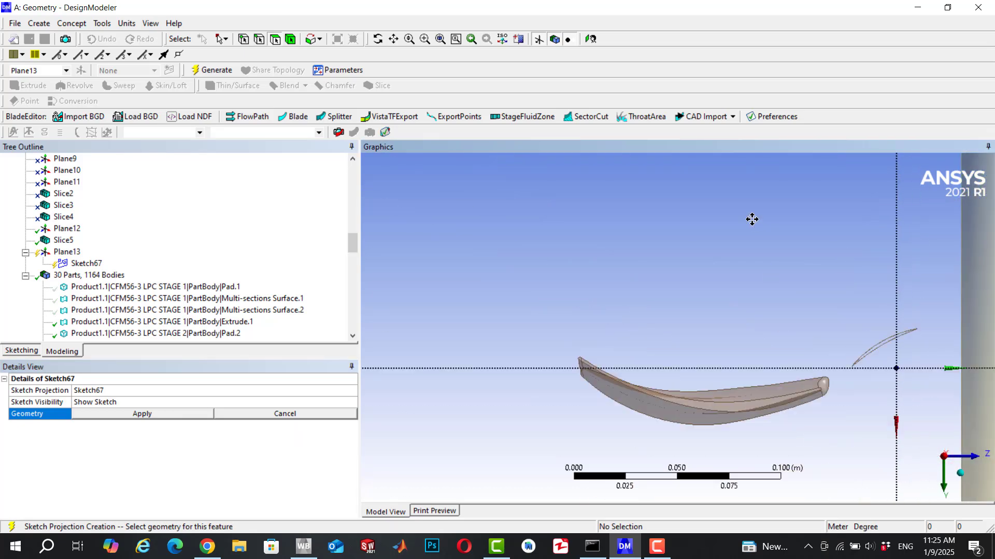
pyautogui.moveTo(513, 420); pyautogui.dragTo(884, 259, button='right')
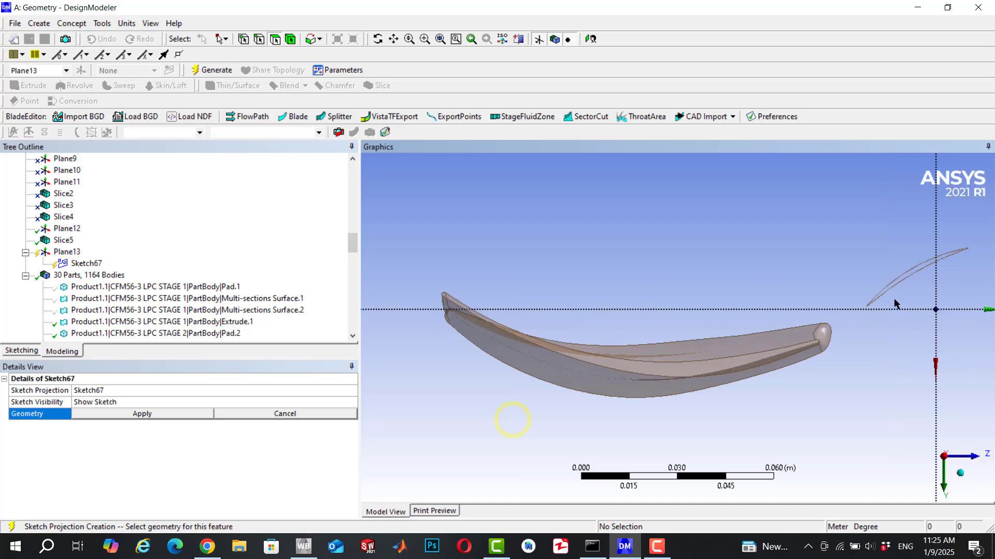
pyautogui.click(260, 40)
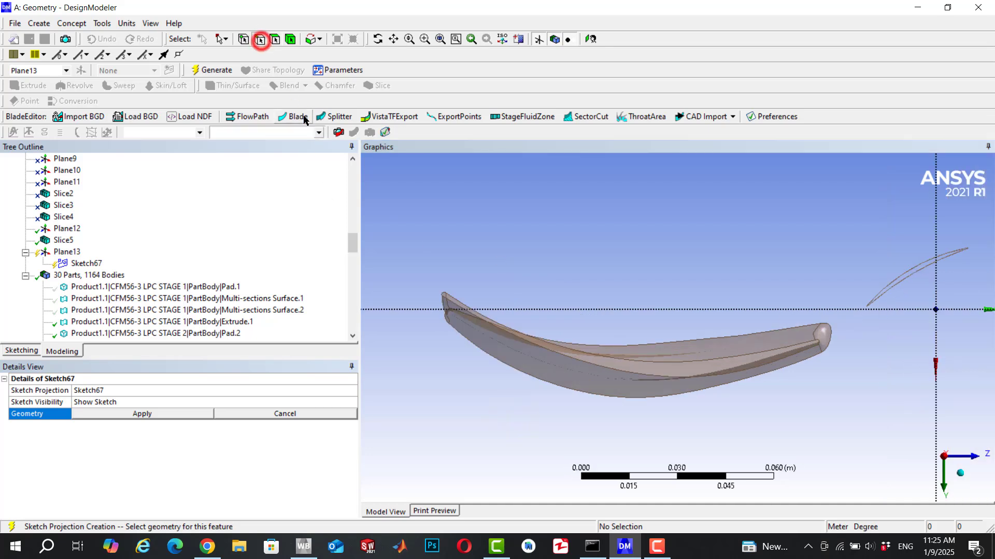
pyautogui.click(762, 365)
pyautogui.click(670, 362)
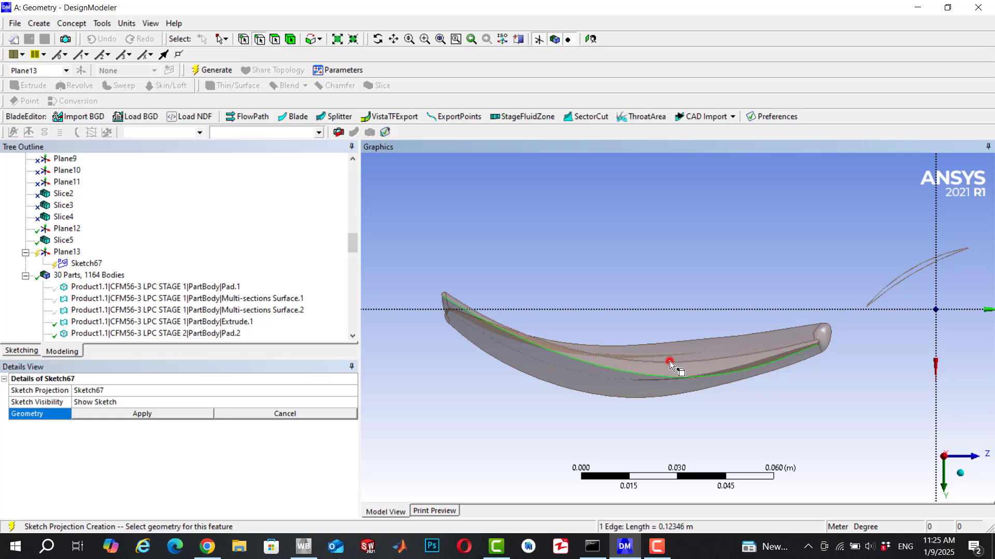
pyautogui.keyDown('ctrl'); pyautogui.click(821, 339); pyautogui.keyUp('ctrl')
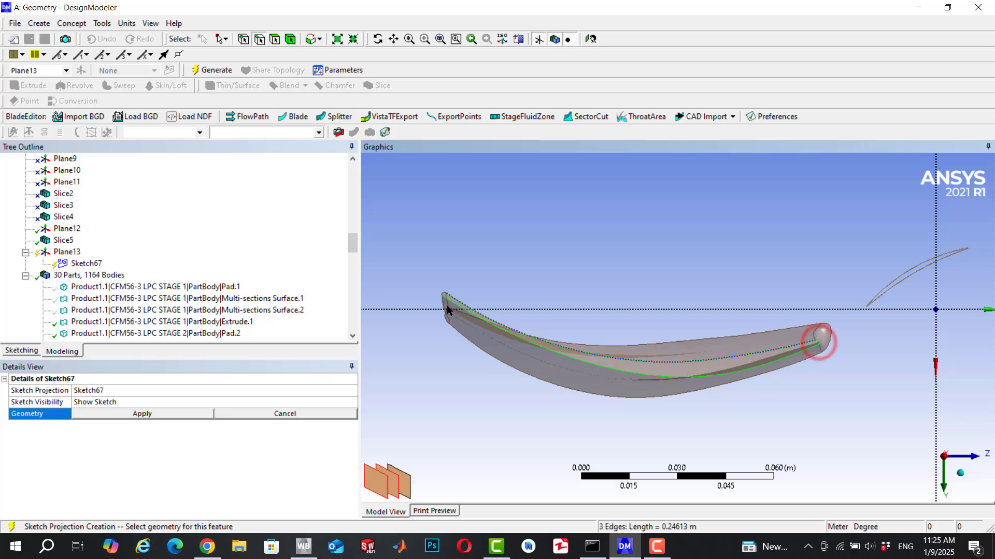
pyautogui.scroll(10, 449, 310)
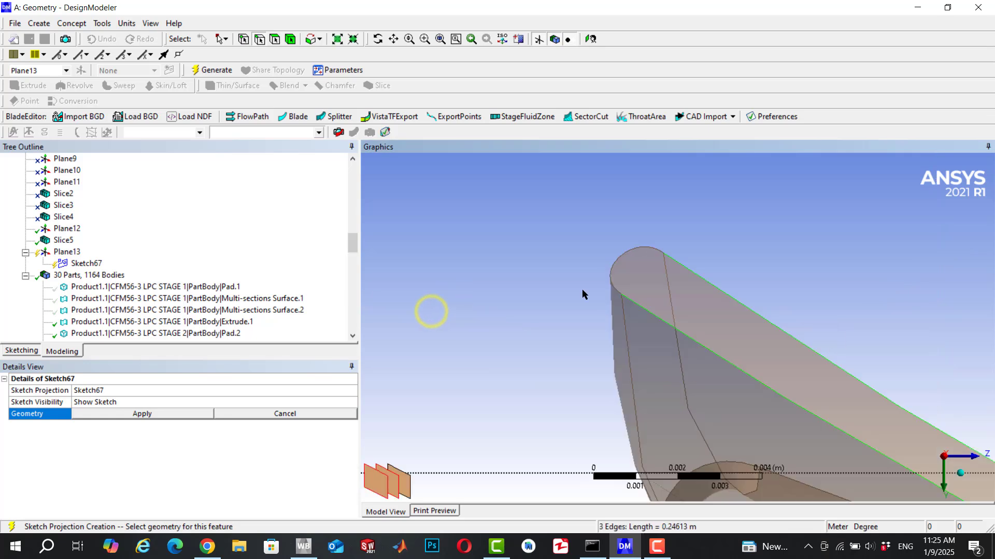
pyautogui.keyDown('ctrl'); pyautogui.click(610, 271); pyautogui.keyUp('ctrl')
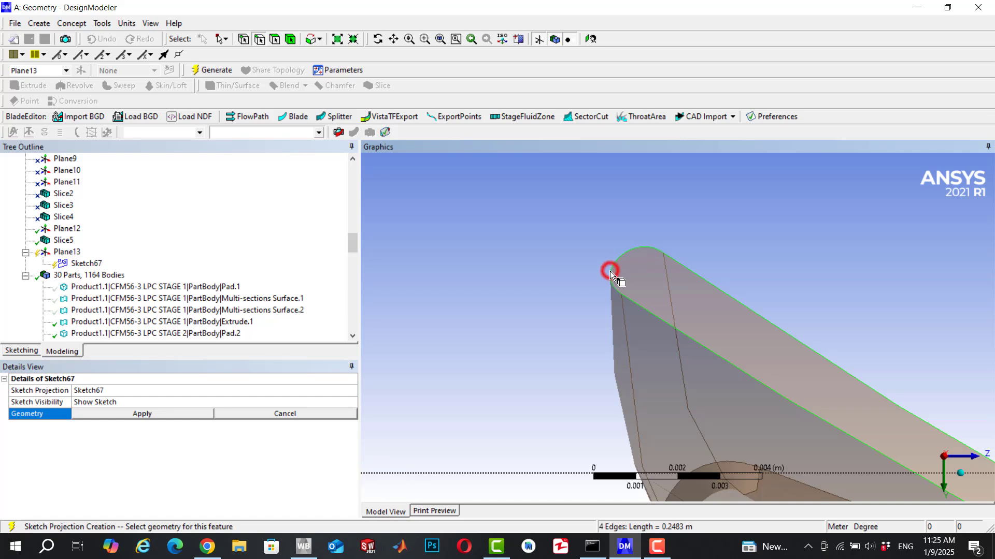
# Apply the four edges and generate Sketch67, then check its projected geometry
pyautogui.click(159, 415)
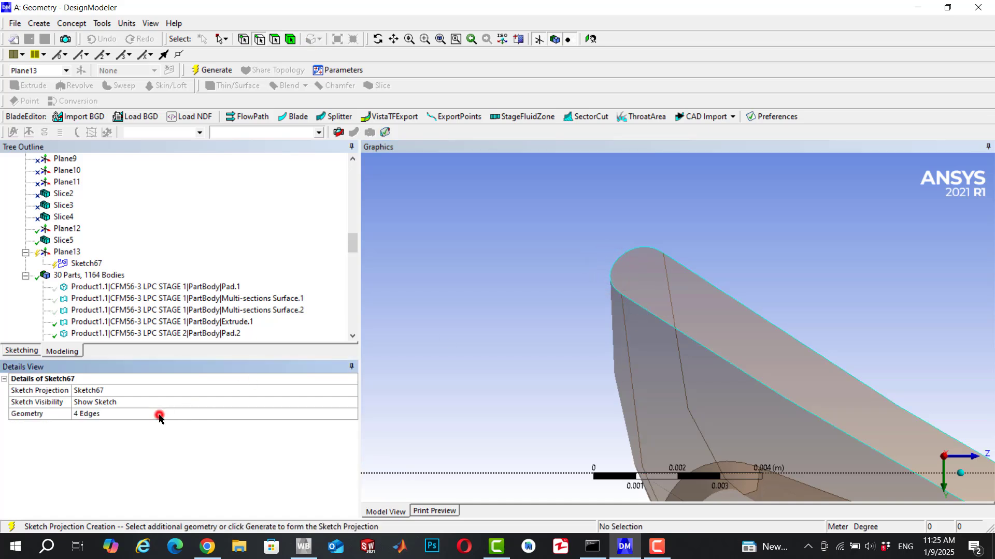
pyautogui.click(219, 69)
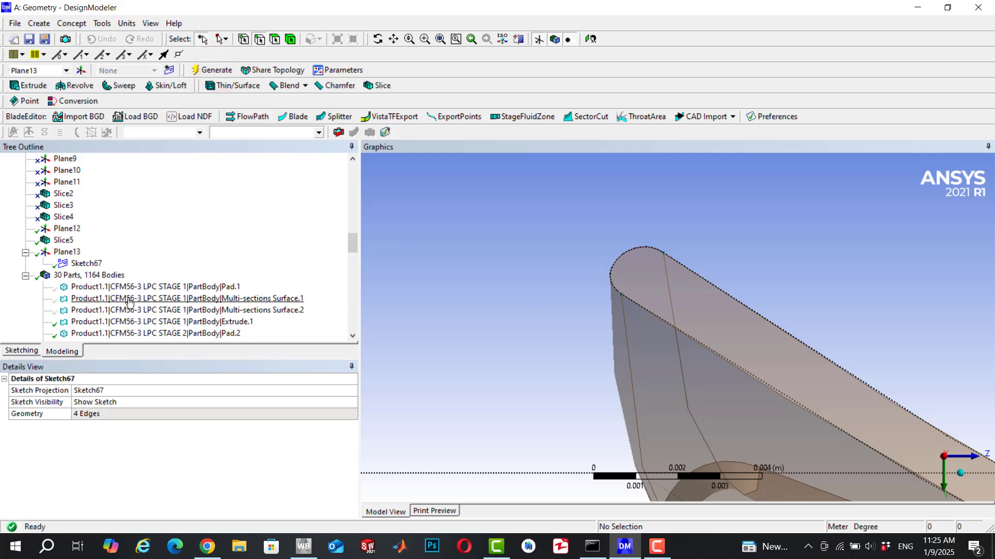
pyautogui.click(81, 264)
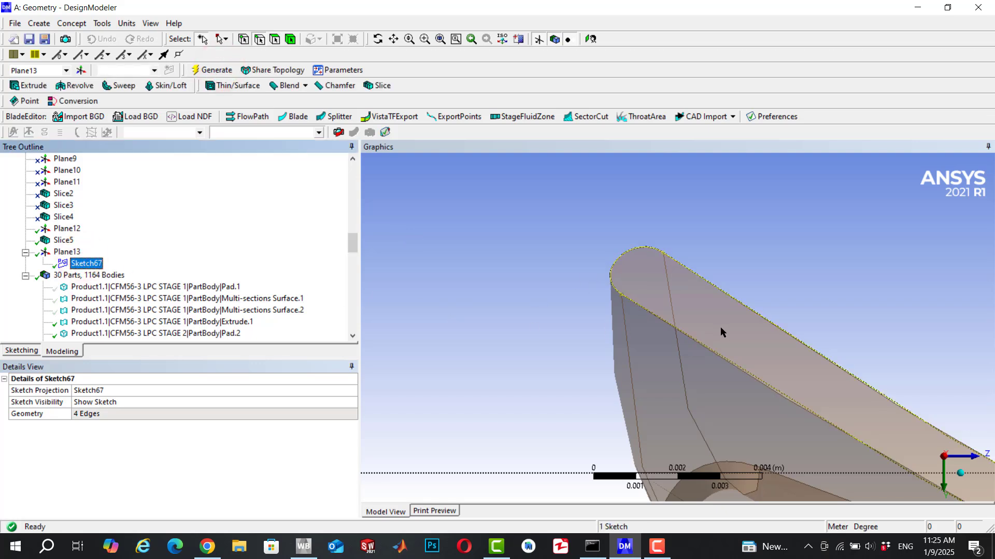
pyautogui.scroll(-10, 662, 274)
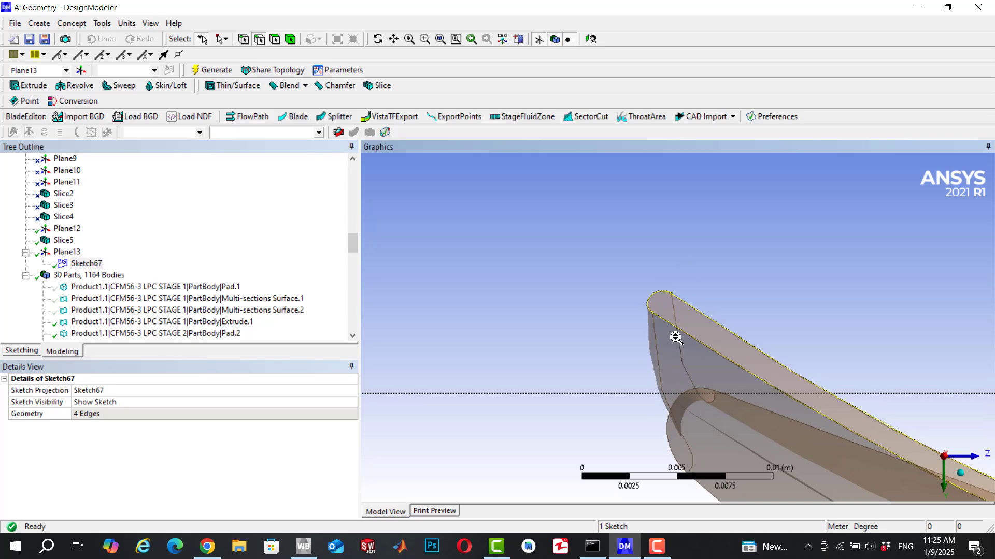
pyautogui.scroll(-3, 724, 308)
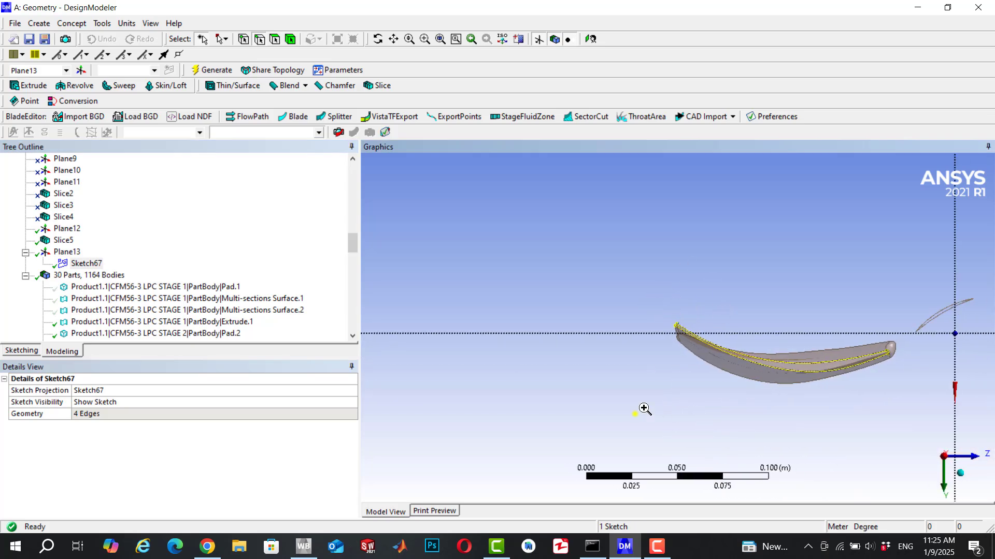
pyautogui.scroll(3, 764, 351)
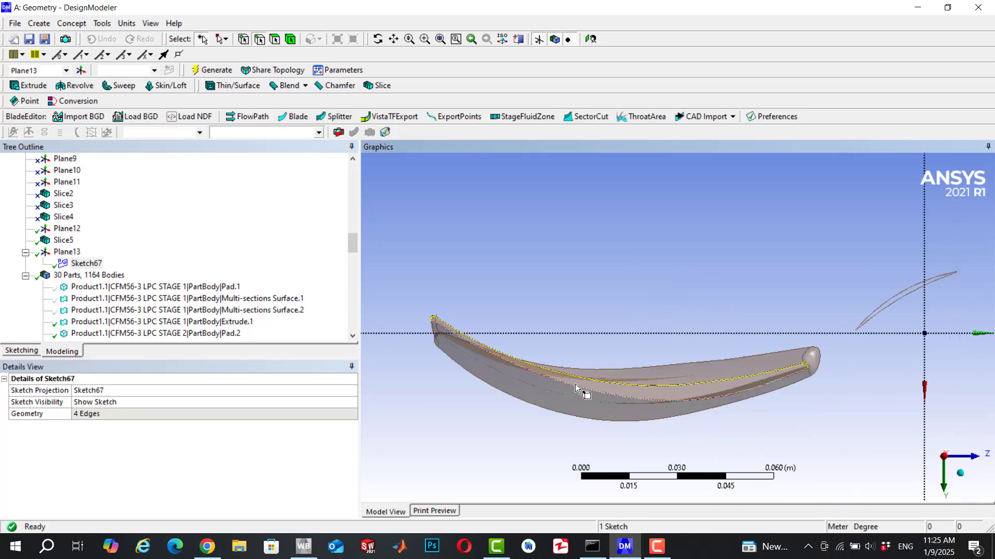
pyautogui.moveTo(590, 414)
pyautogui.keyDown('ctrl'); pyautogui.mouseDown(button='middle')
pyautogui.moveTo(588, 348)
pyautogui.moveTo(611, 361)
pyautogui.mouseUp(button='middle'); pyautogui.keyUp('ctrl')
# Create Sketch68 on Plane13 and draw a first line across the projected blade section
pyautogui.click(470, 354)
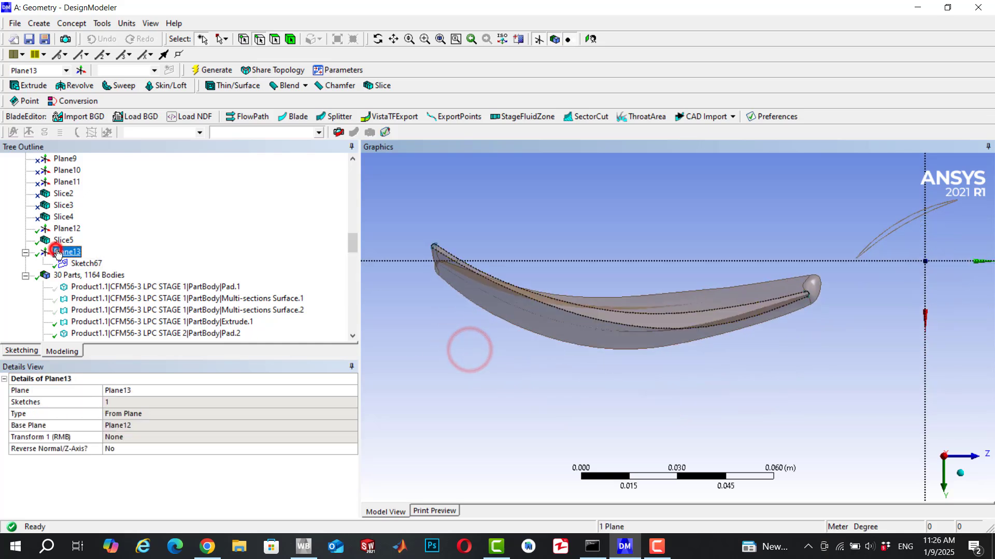
pyautogui.click(169, 70)
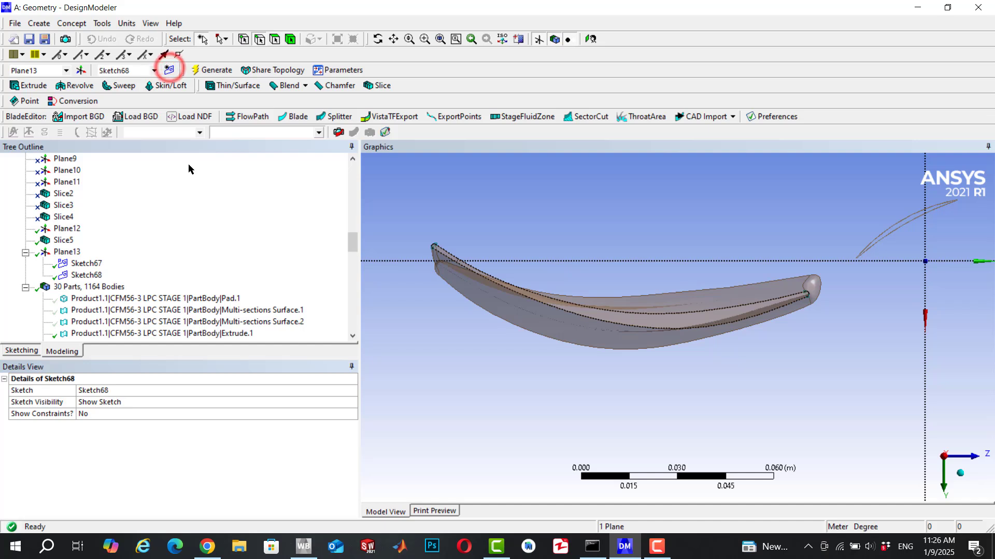
pyautogui.click(23, 350)
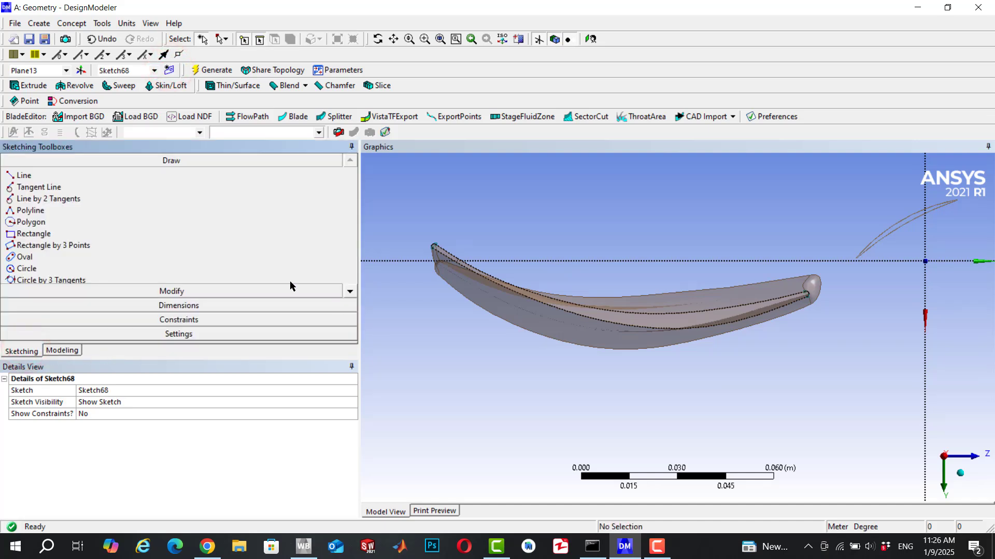
pyautogui.click(24, 176)
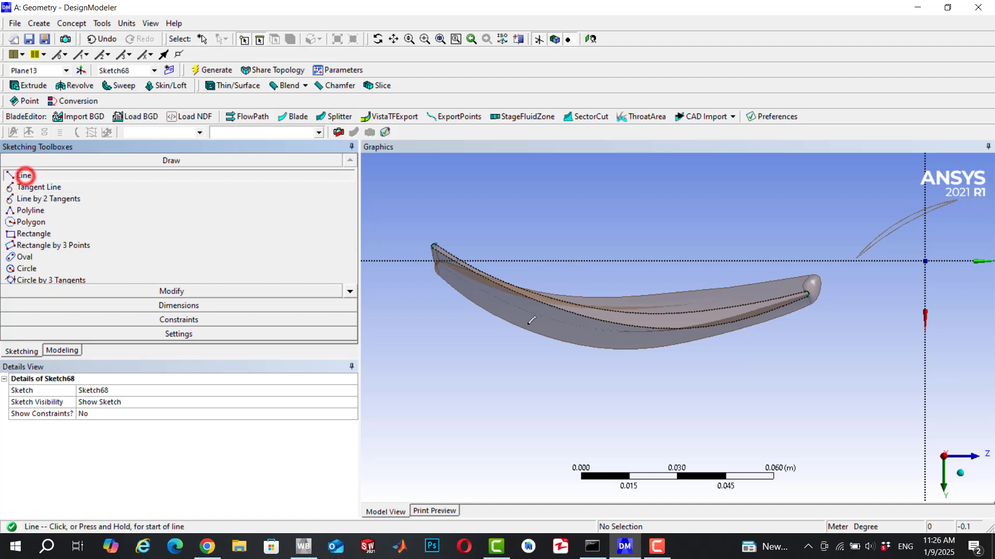
pyautogui.click(628, 326)
pyautogui.click(685, 313)
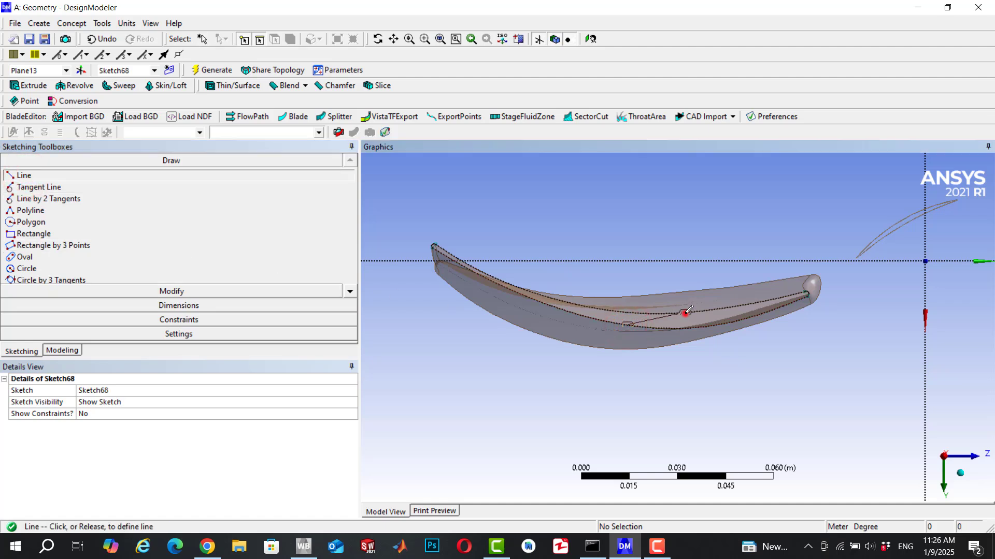